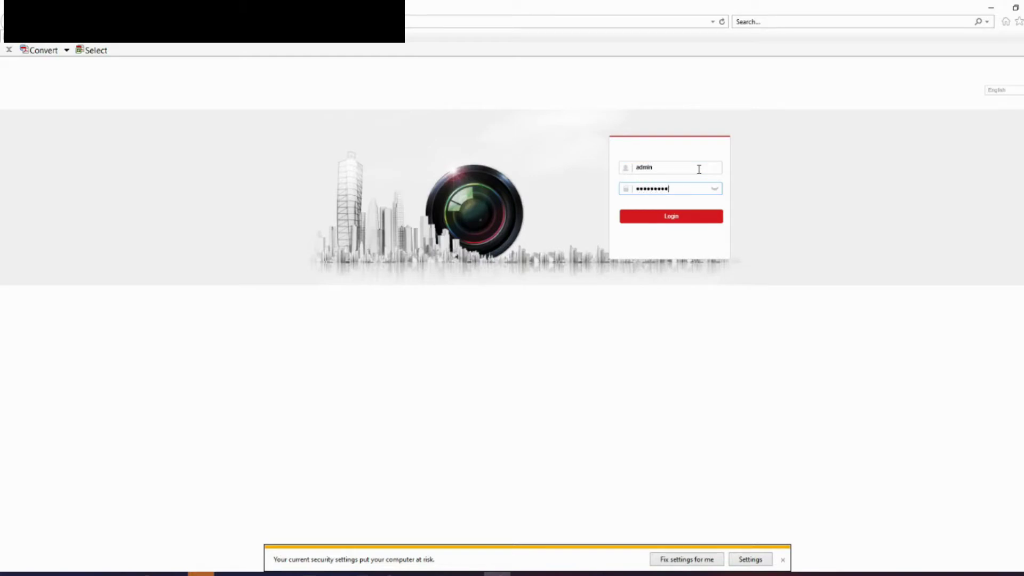
Log in to the recorder and switch from Live View to Playback
{"action": "key", "text": "Return"}
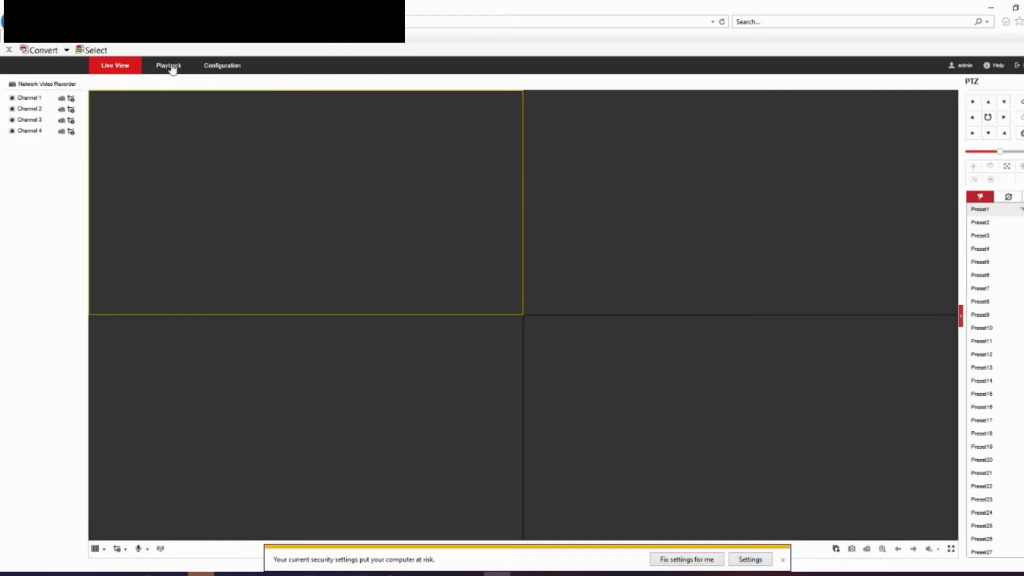
{"action": "left_click", "coordinate": [168, 65]}
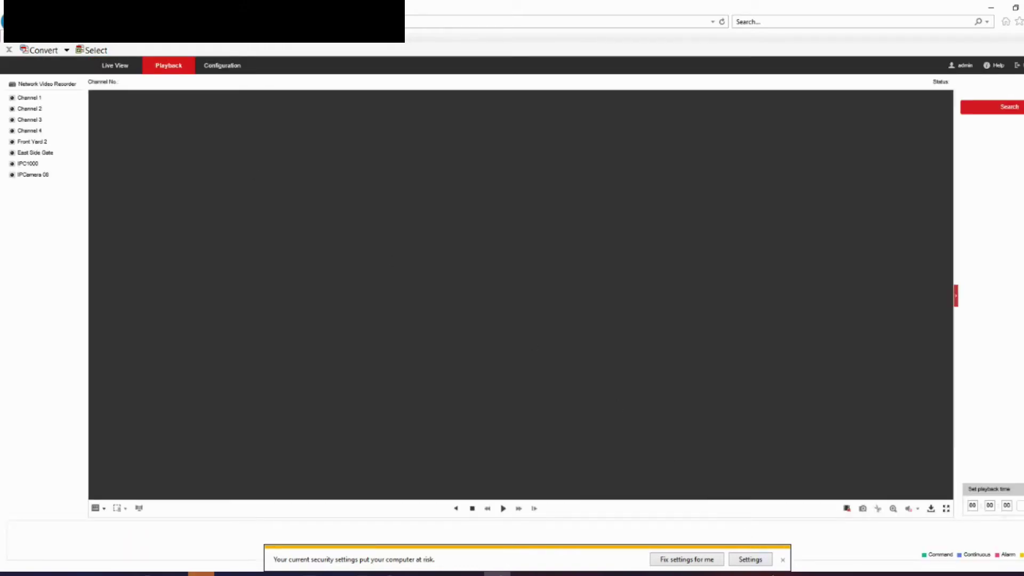
Dismiss the IE security bar and show Channel 2 in a 1x1 layout for 19 January 2022
{"action": "left_click", "coordinate": [783, 560]}
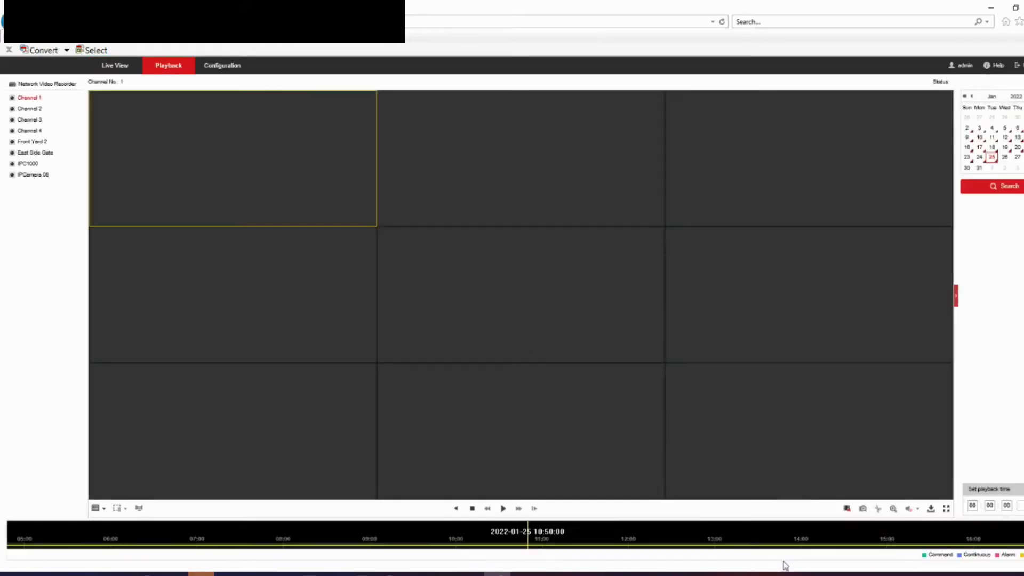
{"action": "left_click", "coordinate": [24, 111]}
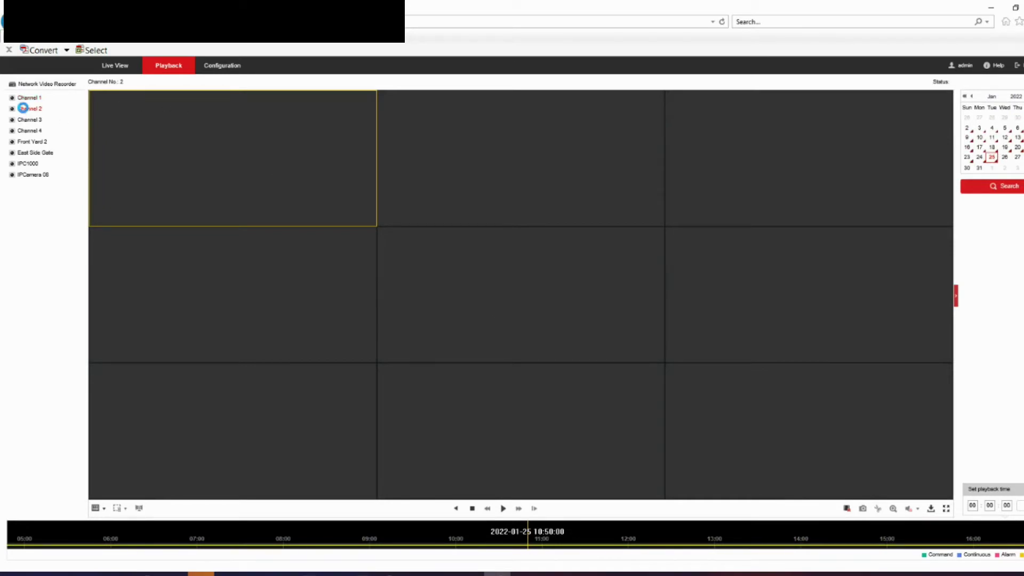
{"action": "left_click", "coordinate": [102, 511]}
{"action": "left_click", "coordinate": [96, 523]}
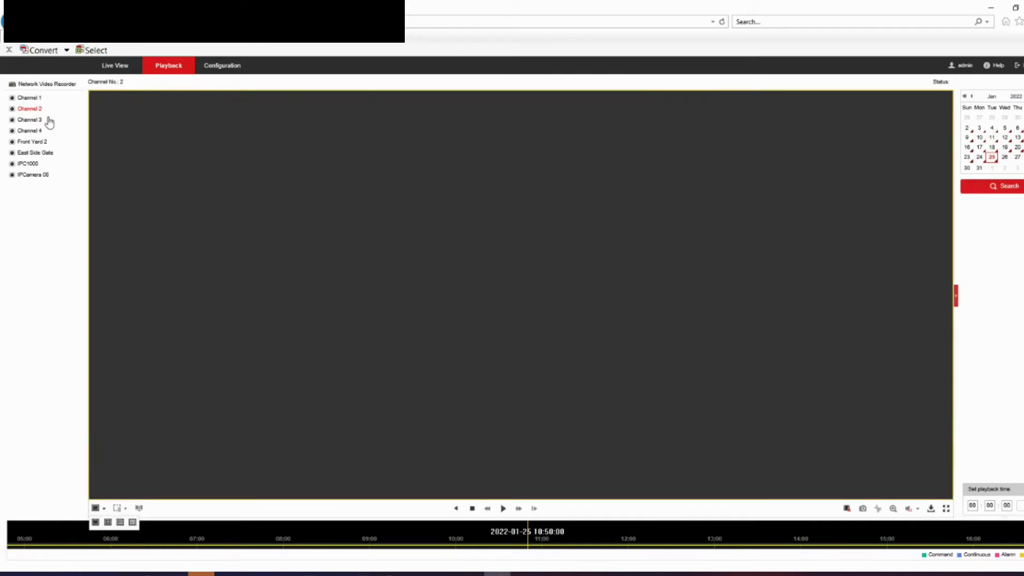
{"action": "left_click", "coordinate": [1006, 149]}
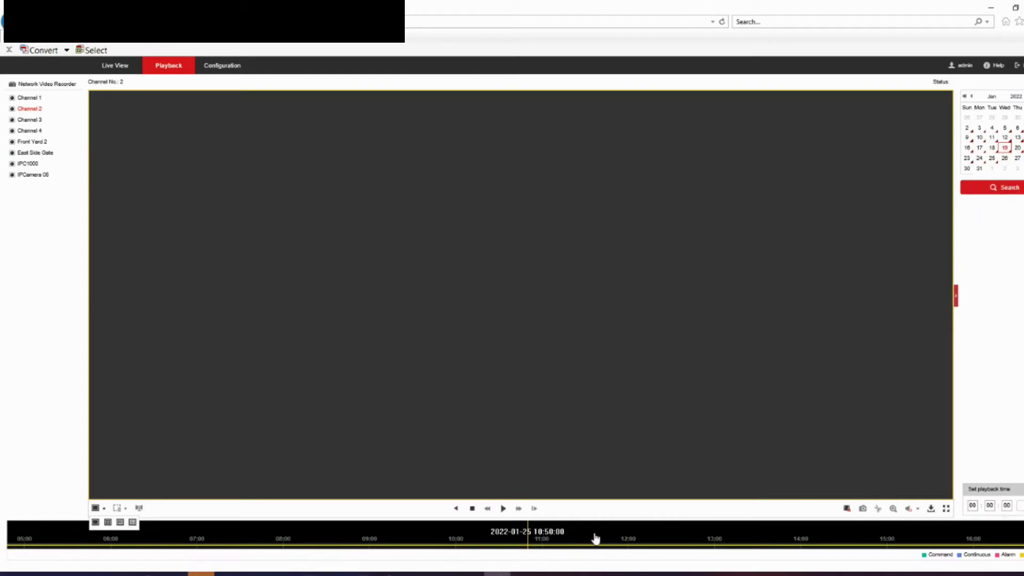
Search the day's recordings, play Channel 2 from about 01:26 with digital zoom, then stop
{"action": "left_click", "coordinate": [471, 538]}
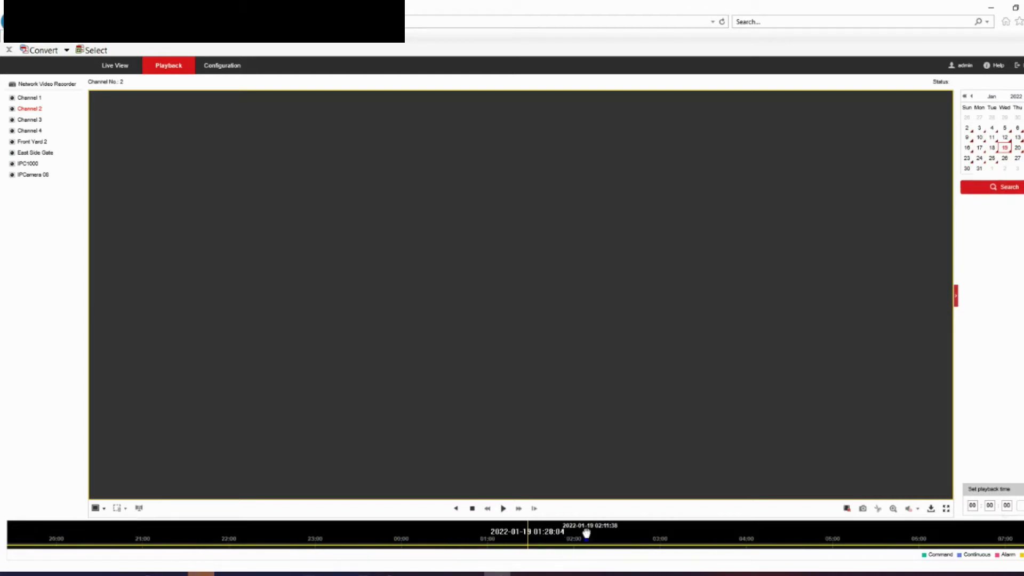
{"action": "mouse_move", "coordinate": [586, 532]}
{"action": "left_mouse_down"}
{"action": "mouse_move", "coordinate": [482, 537]}
{"action": "mouse_move", "coordinate": [640, 535]}
{"action": "mouse_move", "coordinate": [468, 539]}
{"action": "mouse_move", "coordinate": [593, 541]}
{"action": "left_mouse_up"}
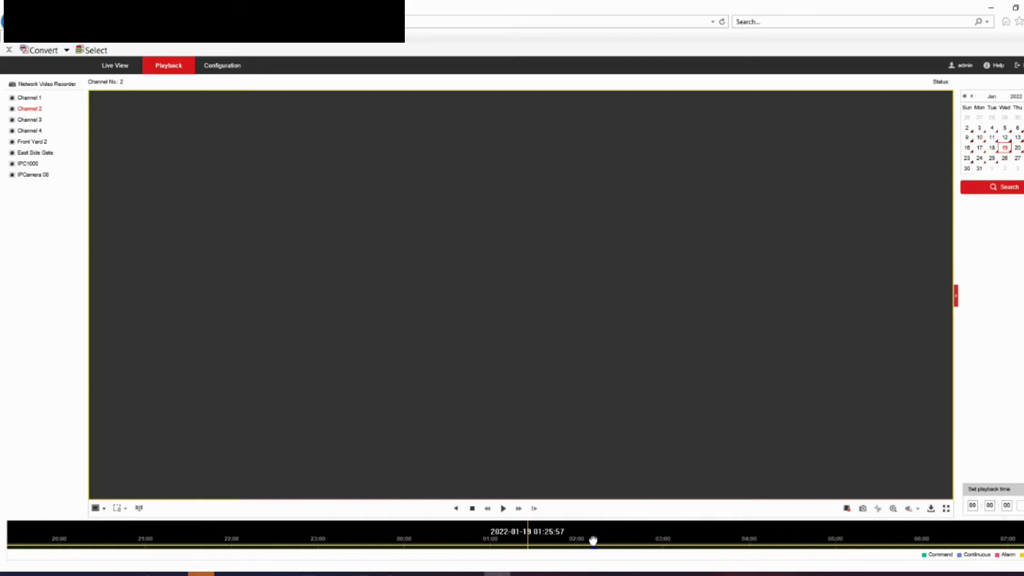
{"action": "left_click", "coordinate": [503, 509]}
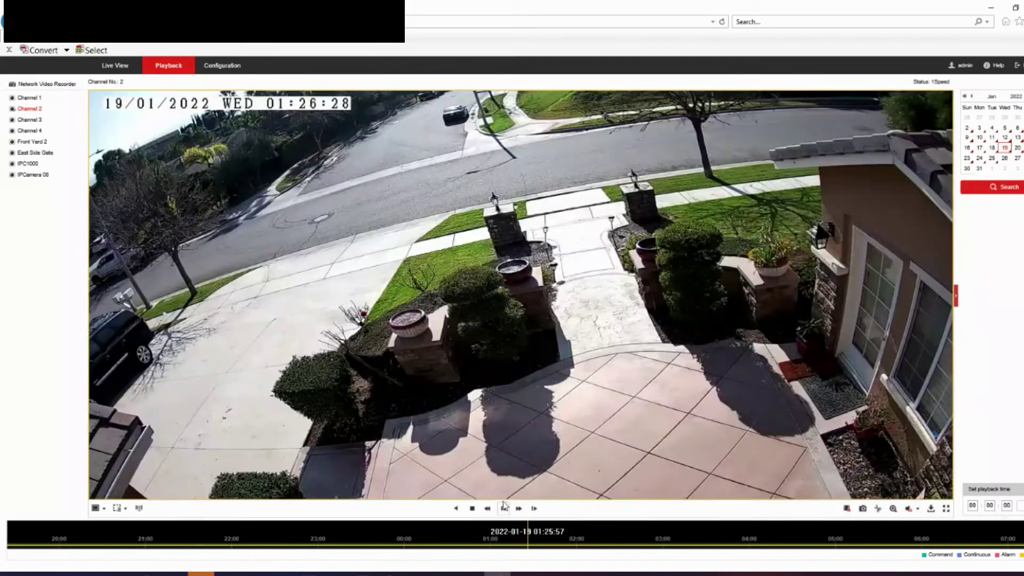
{"action": "left_click", "coordinate": [893, 508]}
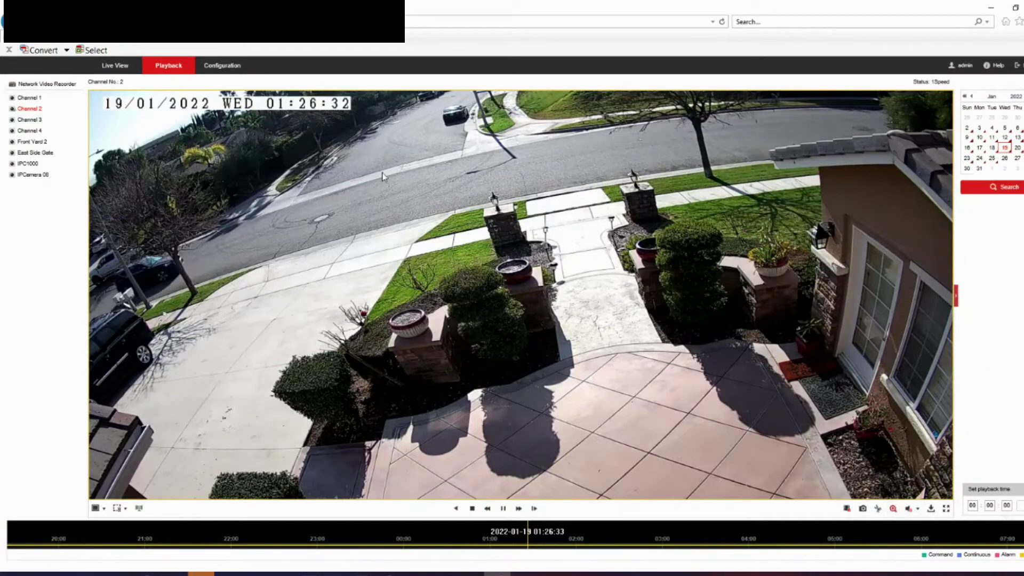
{"action": "scroll", "coordinate": [405, 182], "scroll_direction": "up", "scroll_amount": 5}
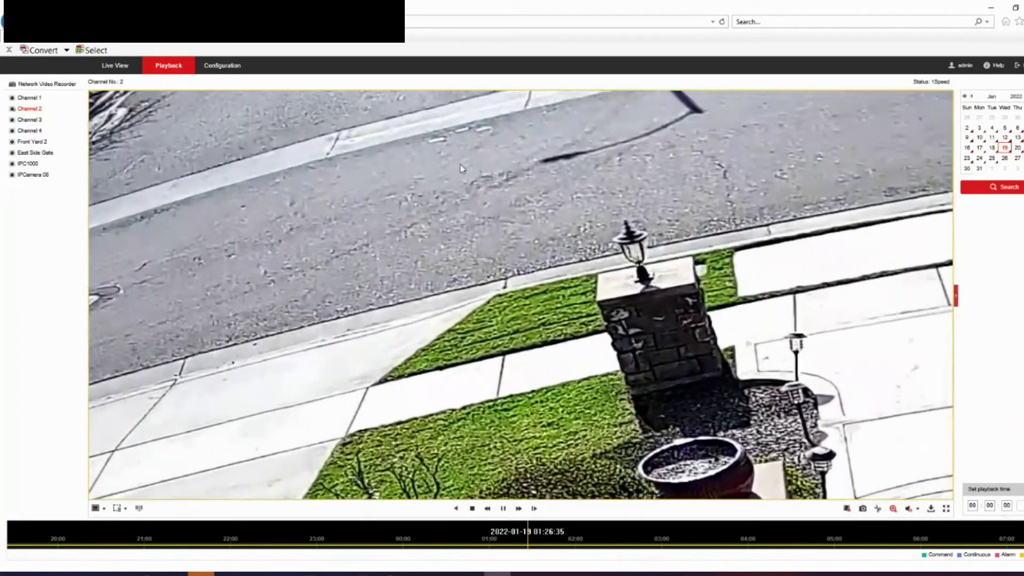
{"action": "scroll", "coordinate": [461, 168], "scroll_direction": "down", "scroll_amount": 5}
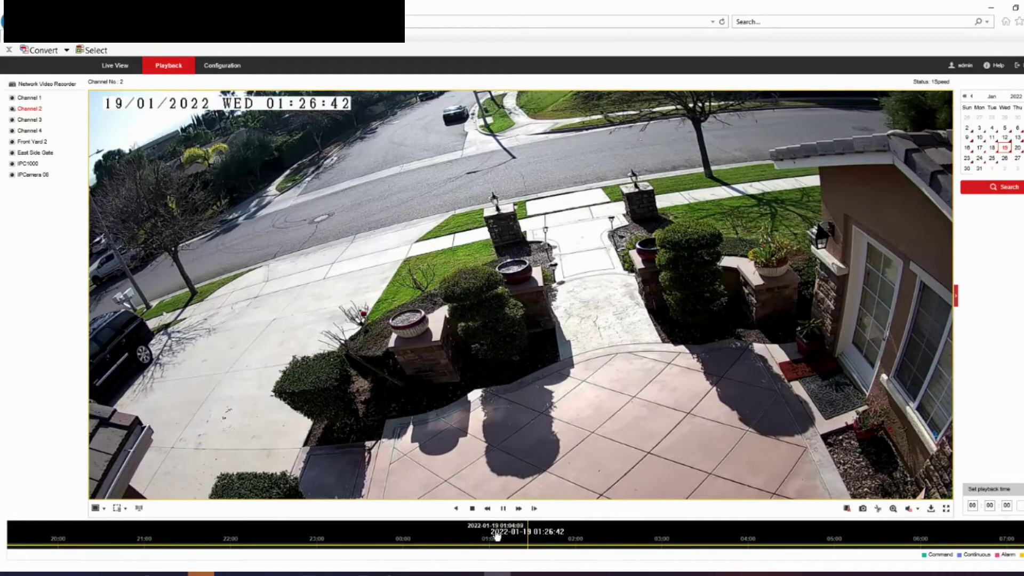
{"action": "left_click", "coordinate": [472, 509]}
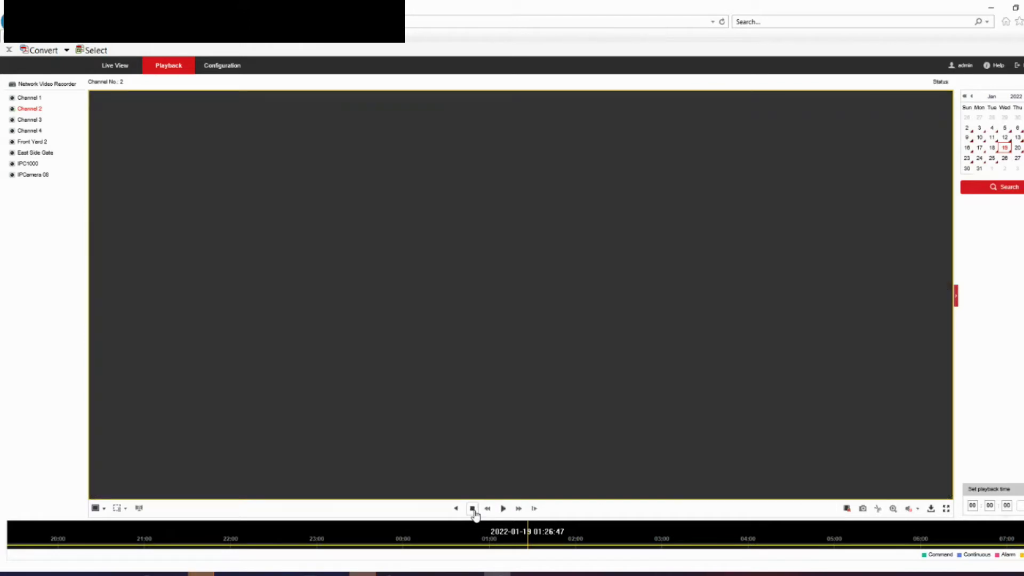
{"action": "left_click", "coordinate": [931, 509]}
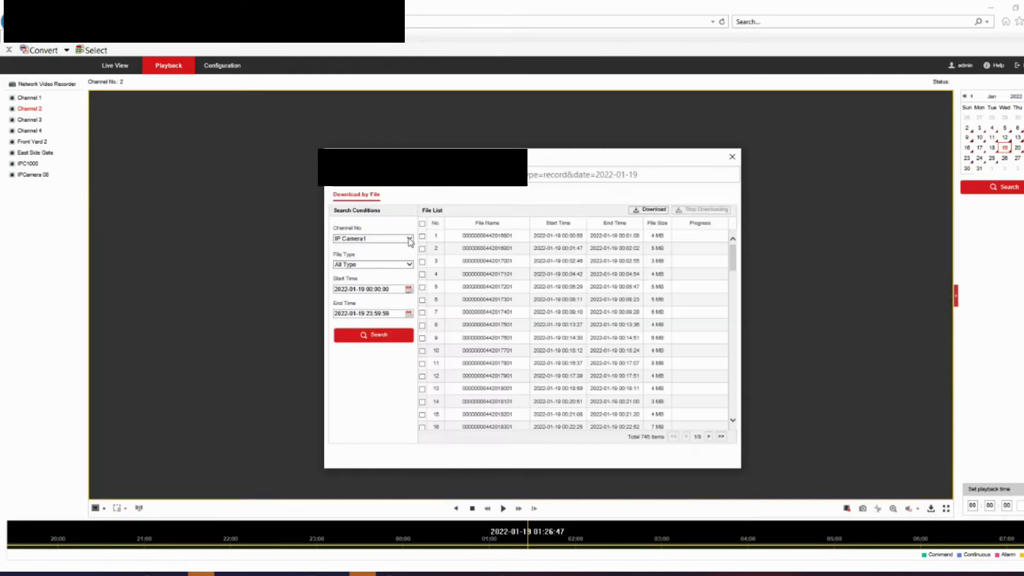
Select IP Camera2 and try downloading the fifth 2022-01-19 recording
{"action": "left_click", "coordinate": [408, 237]}
{"action": "left_click", "coordinate": [379, 247]}
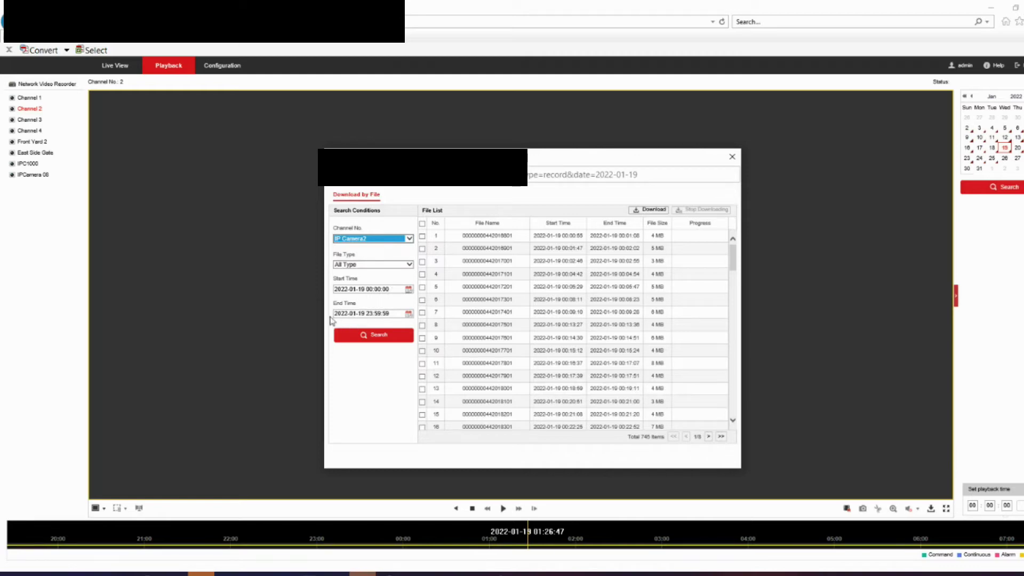
{"action": "left_click", "coordinate": [422, 288]}
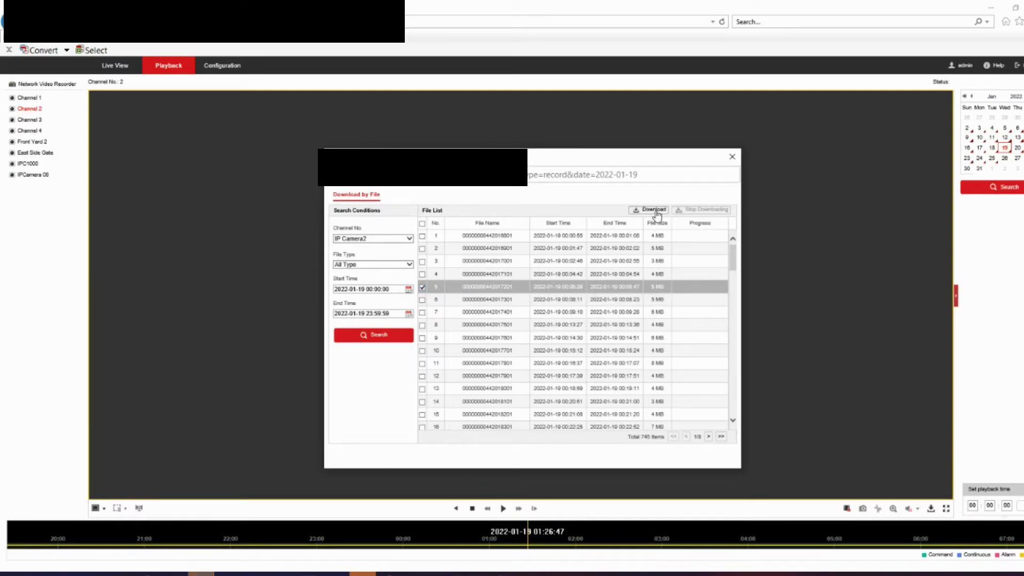
{"action": "left_click", "coordinate": [656, 212]}
Close the download window and add the recorder's site to Internet Explorer's Trusted sites
{"action": "left_click", "coordinate": [728, 160]}
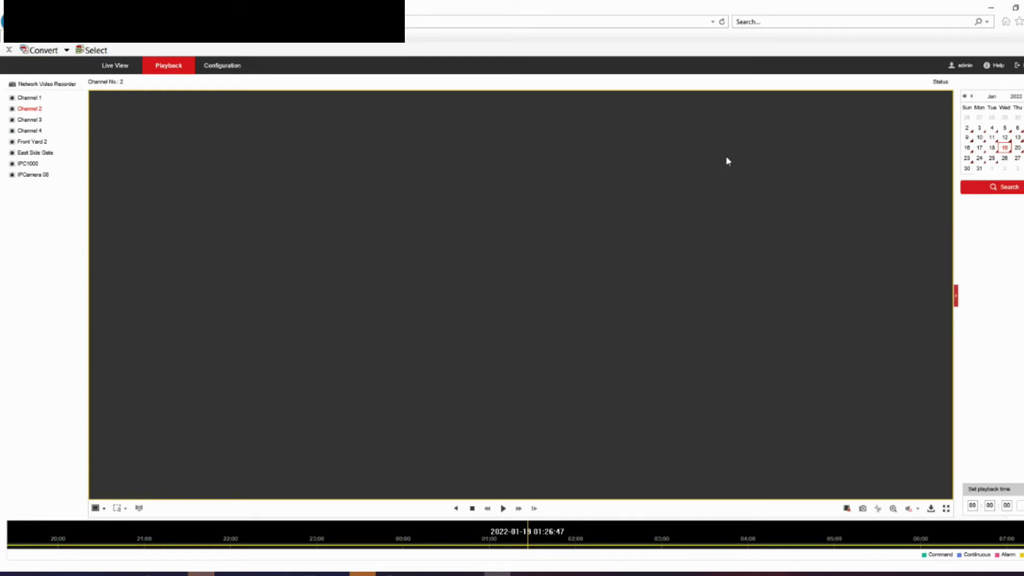
{"action": "left_click", "coordinate": [1022, 21]}
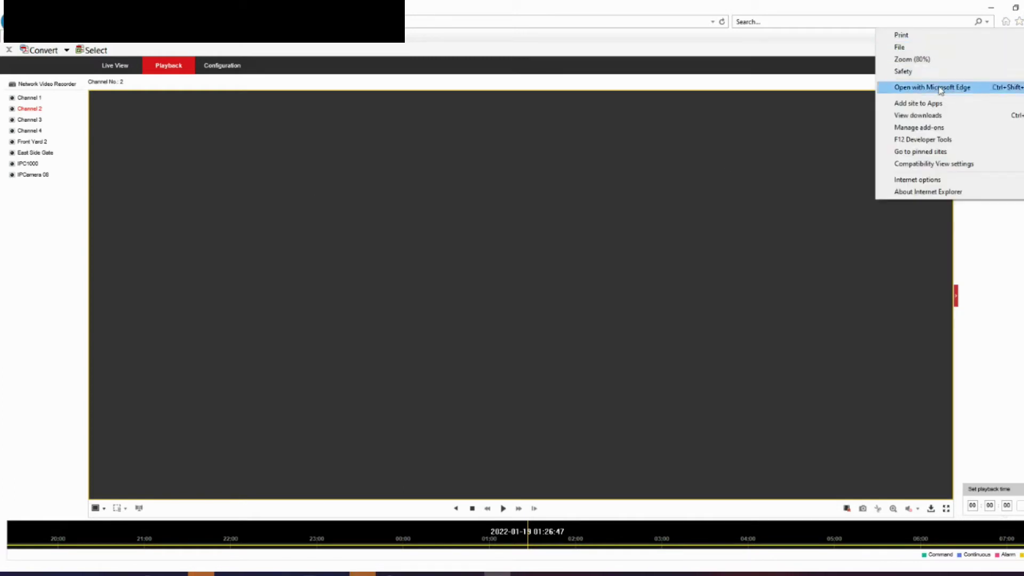
{"action": "left_click", "coordinate": [918, 180]}
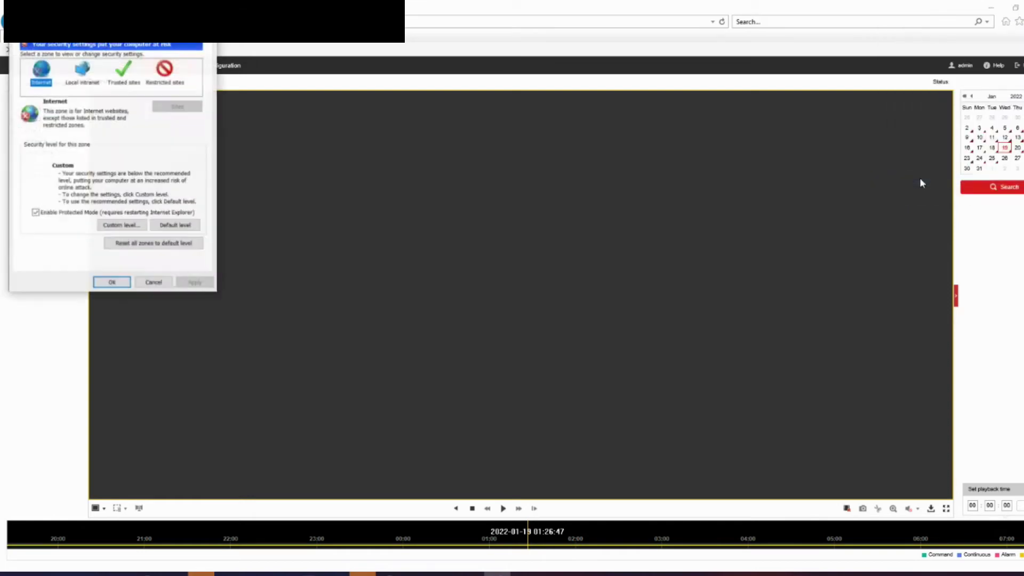
{"action": "left_click", "coordinate": [124, 72]}
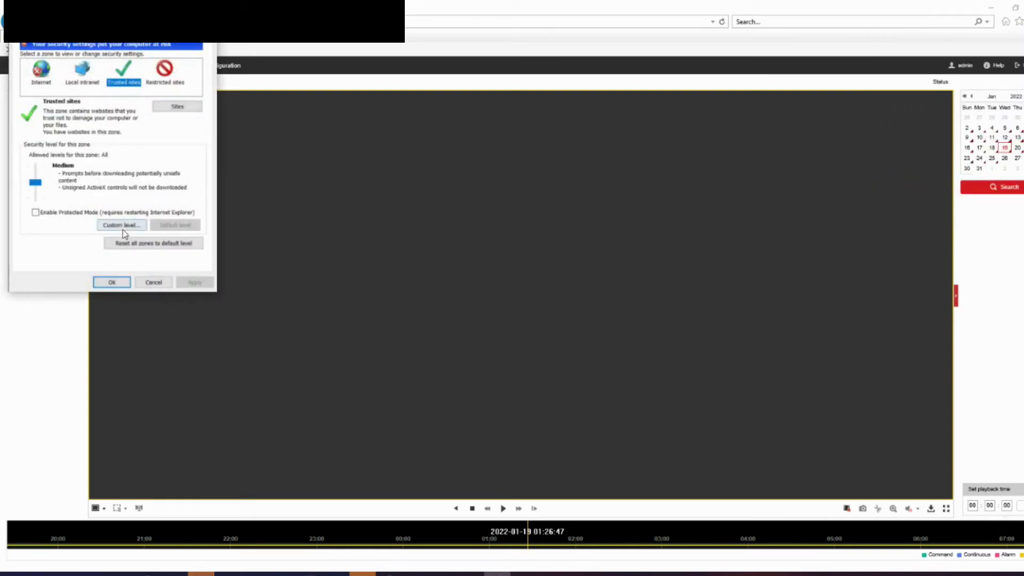
{"action": "left_click", "coordinate": [178, 107]}
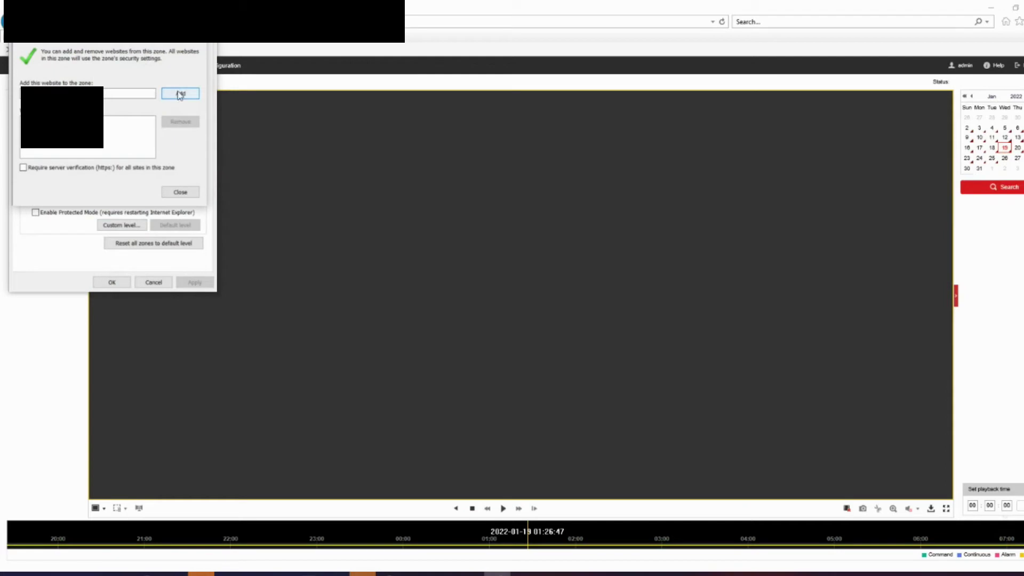
{"action": "left_click", "coordinate": [179, 94]}
{"action": "left_click", "coordinate": [178, 193]}
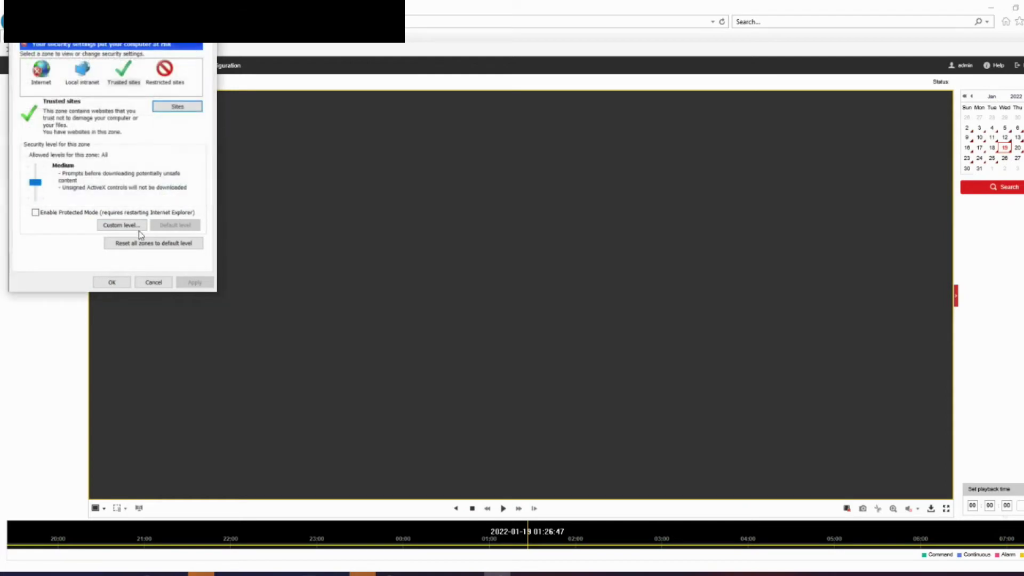
{"action": "left_click", "coordinate": [113, 282]}
Add the recorder's site to the Compatibility View list
{"action": "key", "text": "alt+x"}
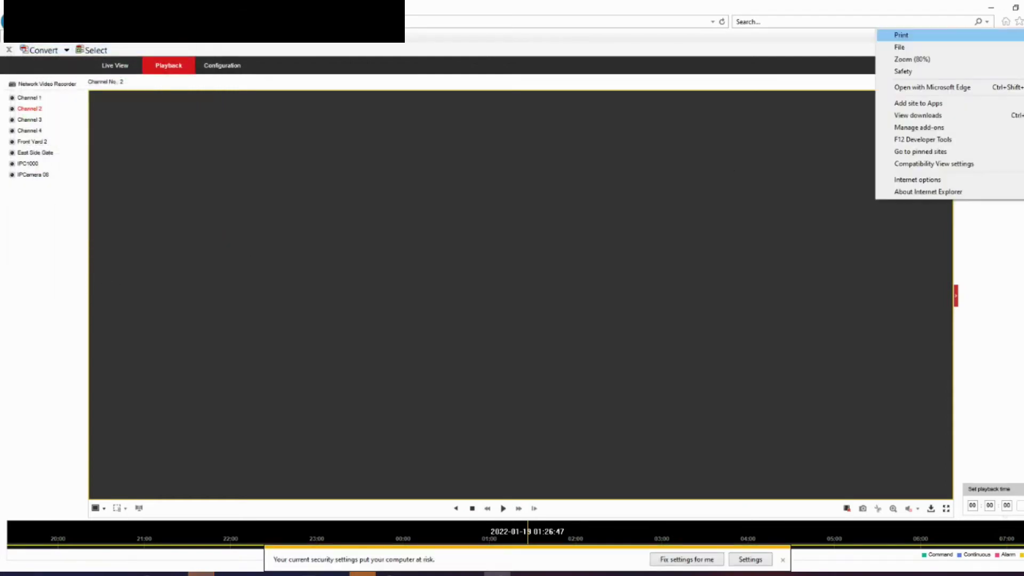
{"action": "key", "text": "Down"}
{"action": "key", "text": "Down"}
{"action": "key", "text": "Down"}
{"action": "key", "text": "Down"}
{"action": "key", "text": "Down"}
{"action": "key", "text": "Down"}
{"action": "key", "text": "Down"}
{"action": "key", "text": "Down"}
{"action": "key", "text": "Down"}
{"action": "key", "text": "Down"}
{"action": "key", "text": "Return"}
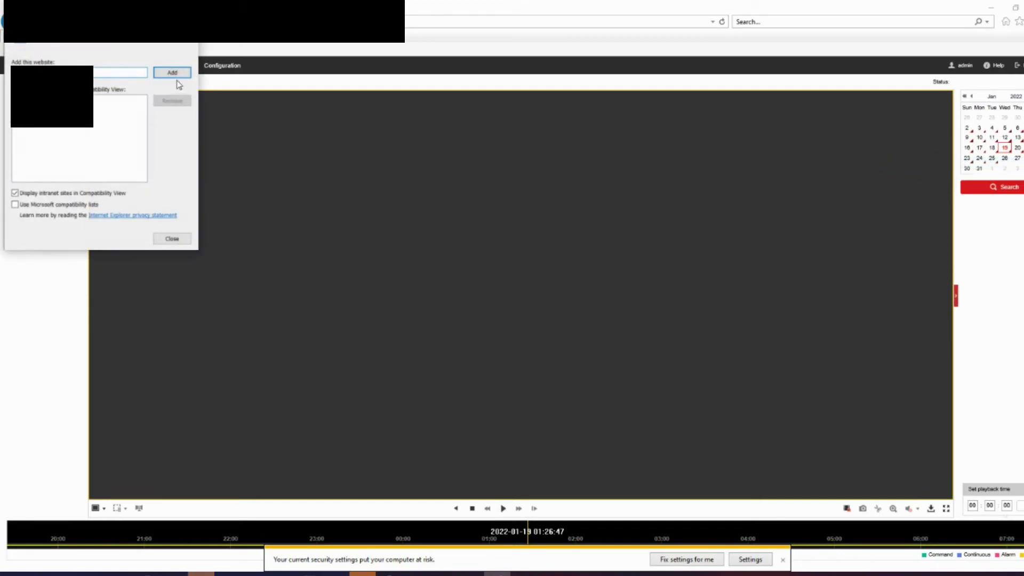
{"action": "left_click", "coordinate": [178, 72]}
{"action": "left_click", "coordinate": [165, 238]}
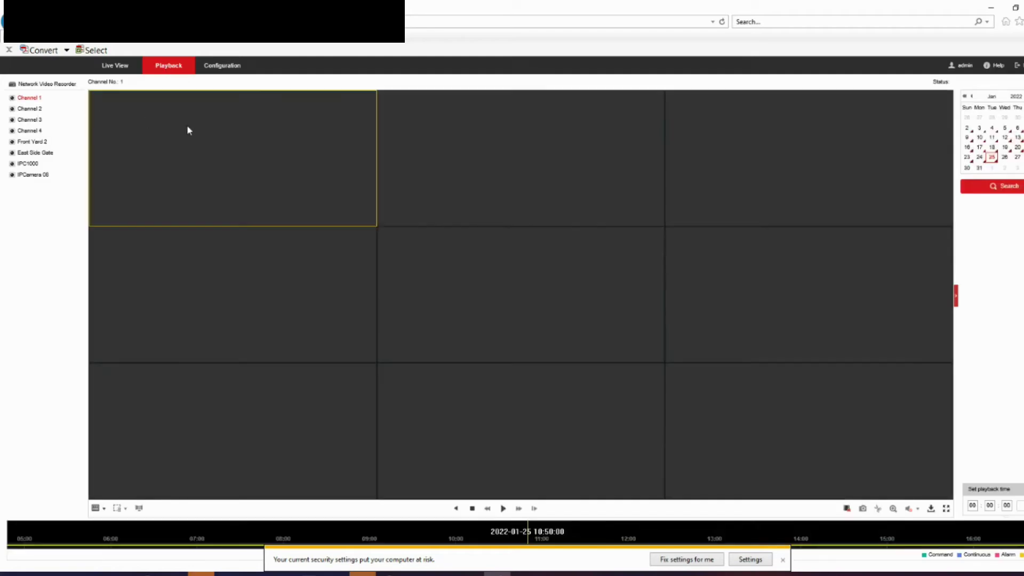
Search IP Camera2's 2022-01-25 recordings and download the second file
{"action": "left_click", "coordinate": [930, 507]}
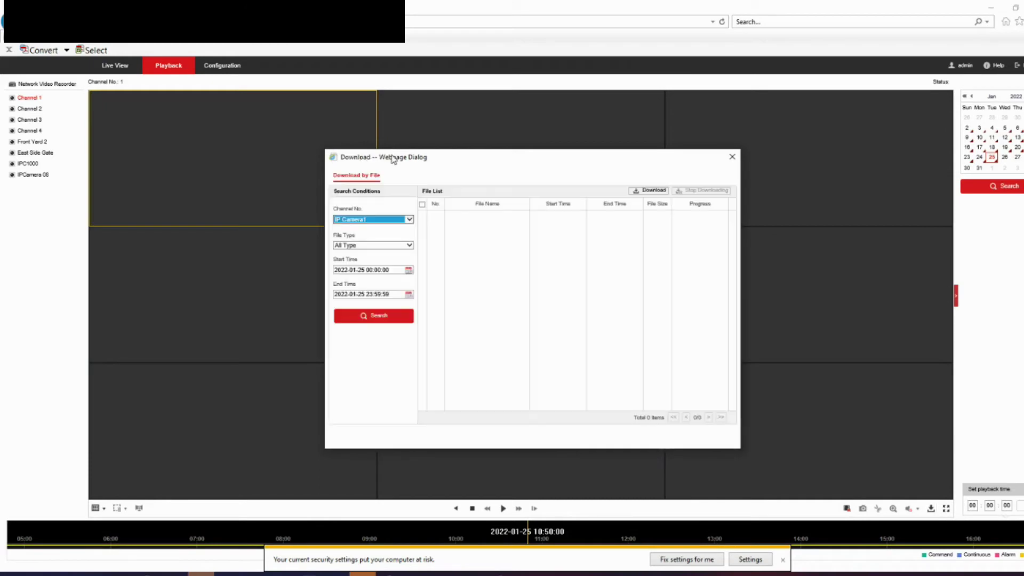
{"action": "left_click", "coordinate": [409, 219]}
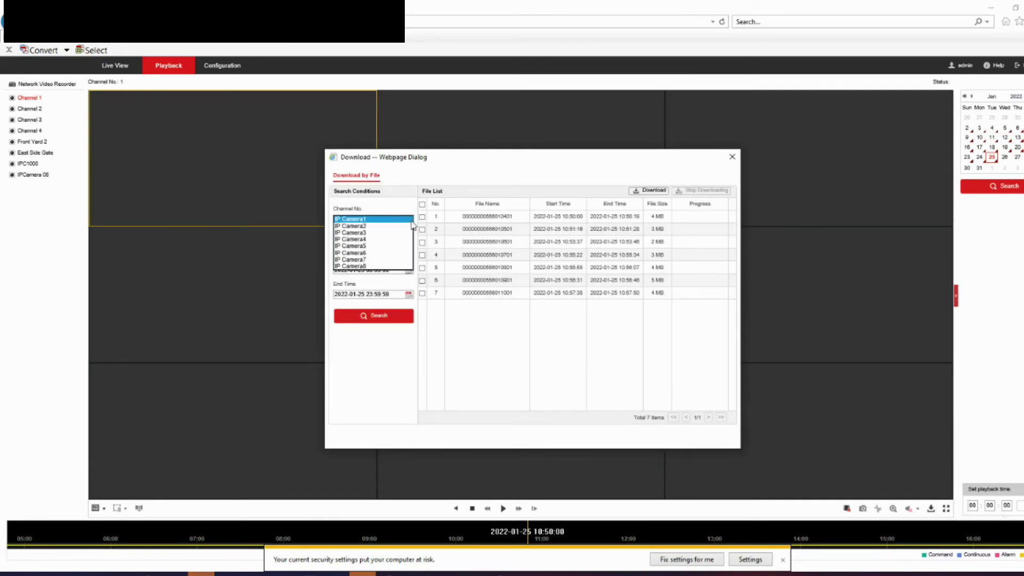
{"action": "left_click", "coordinate": [374, 226]}
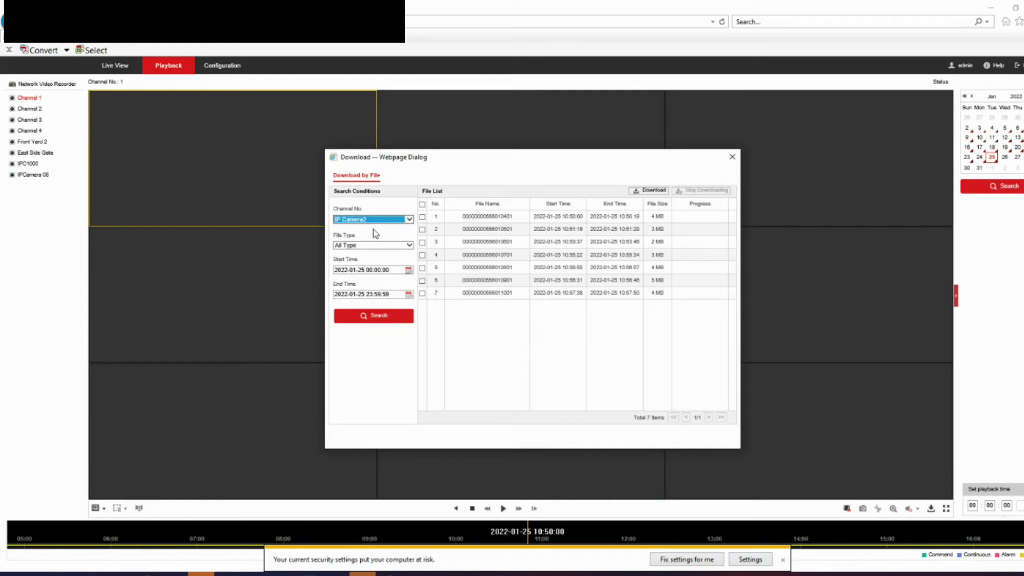
{"action": "left_click", "coordinate": [393, 319]}
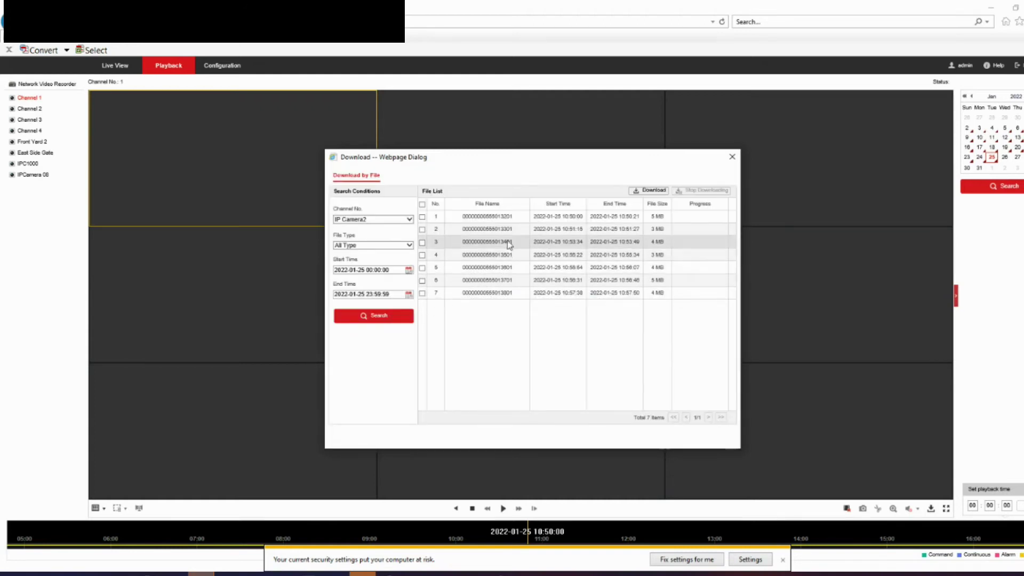
{"action": "left_click", "coordinate": [422, 230]}
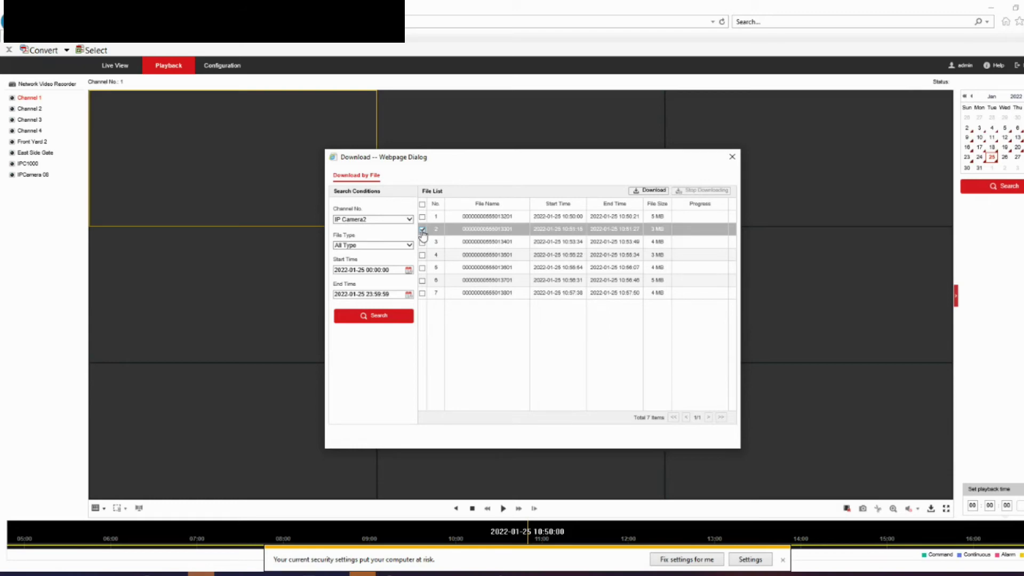
{"action": "left_click", "coordinate": [647, 191]}
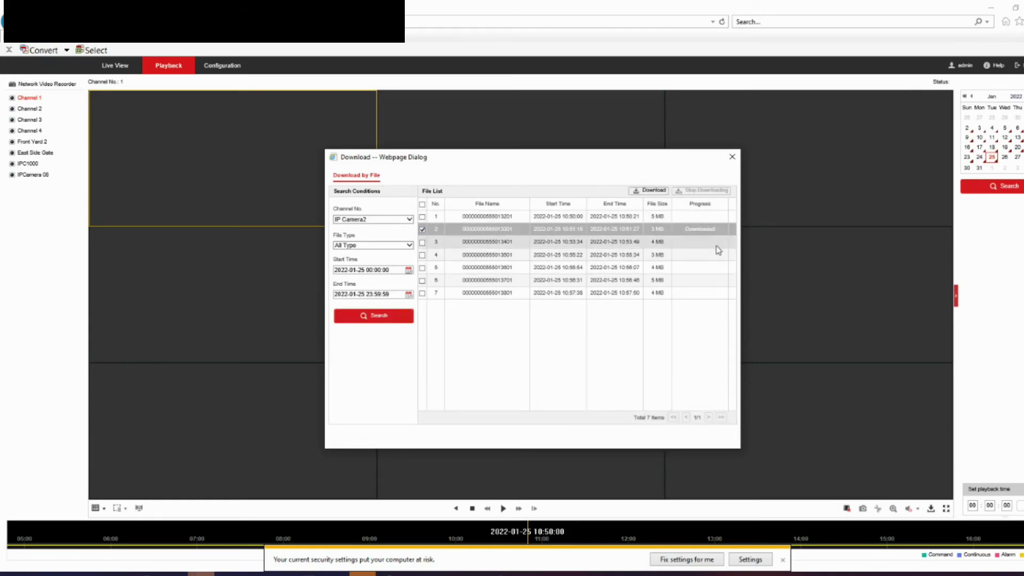
Copy the 'Save downloaded files to' path from Configuration > Local, then bring up File Explorer
{"action": "left_click", "coordinate": [732, 157]}
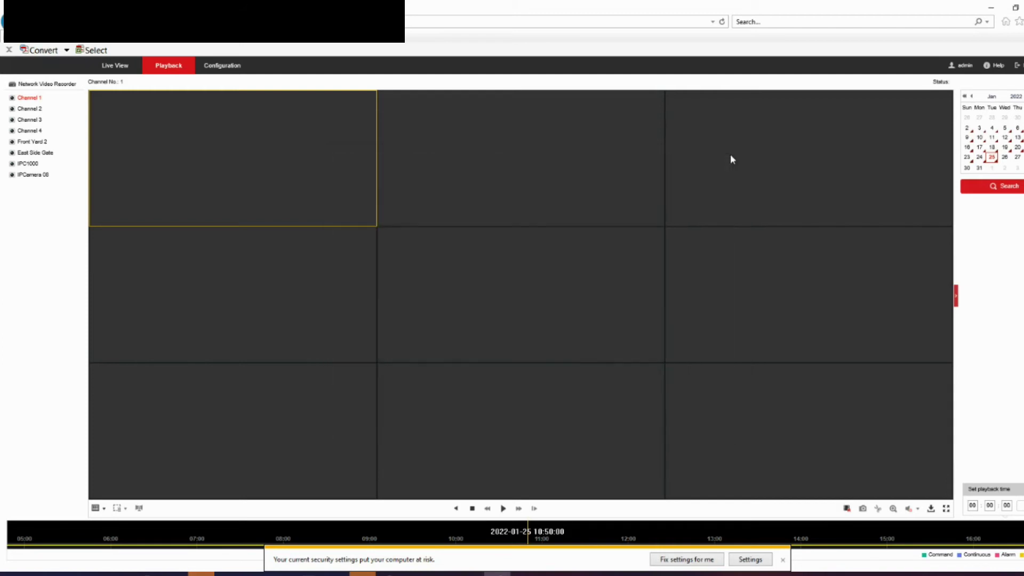
{"action": "left_click", "coordinate": [218, 69]}
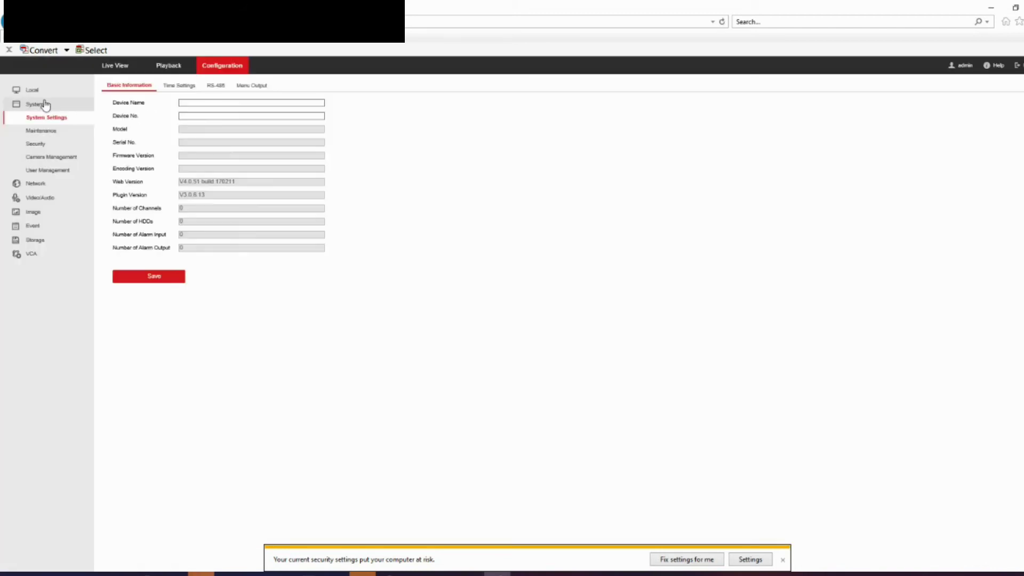
{"action": "left_click", "coordinate": [34, 91]}
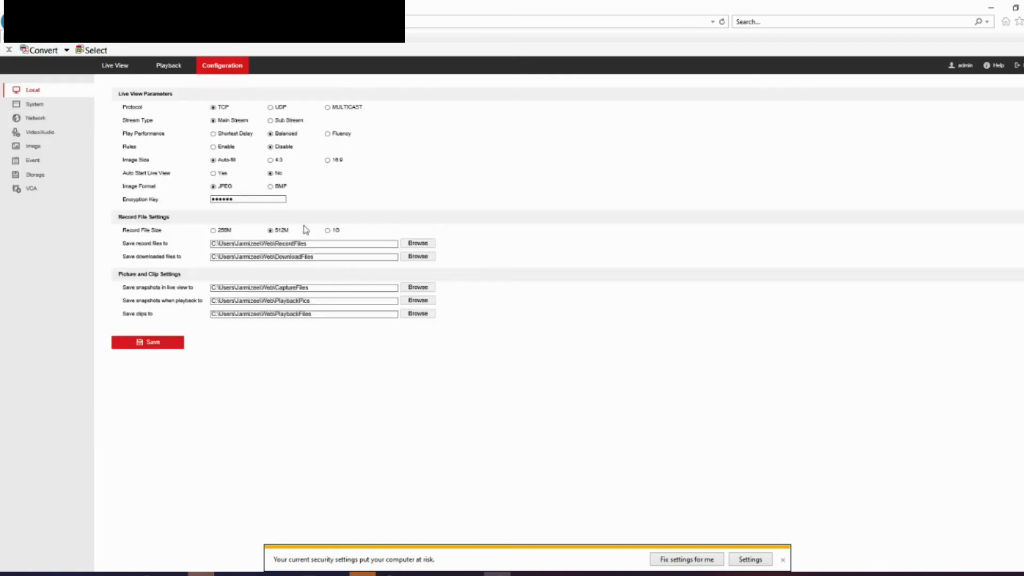
{"action": "left_click_drag", "start_coordinate": [314, 257], "coordinate": [158, 247]}
{"action": "key", "text": "ctrl+c"}
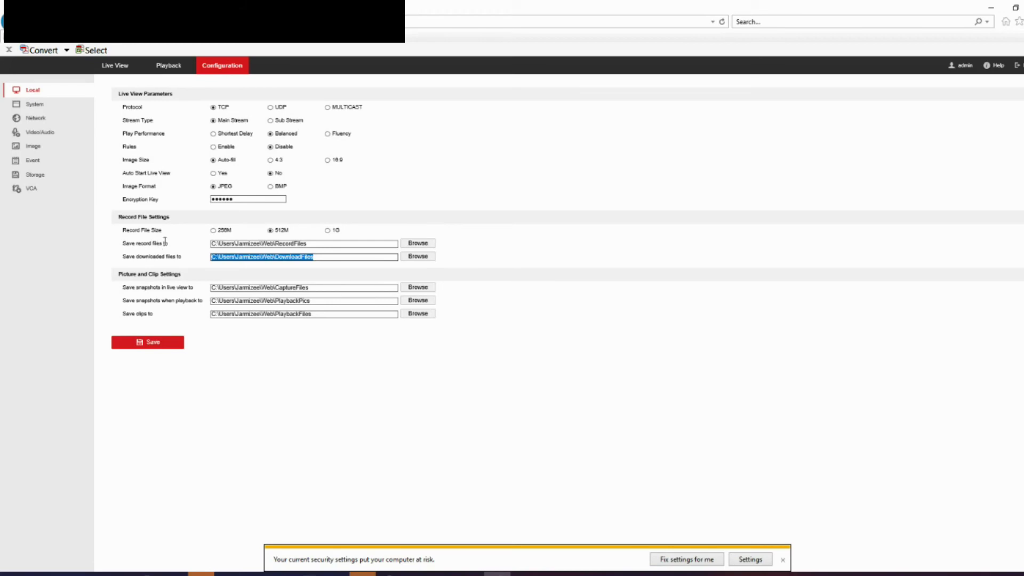
{"action": "left_click", "coordinate": [120, 573]}
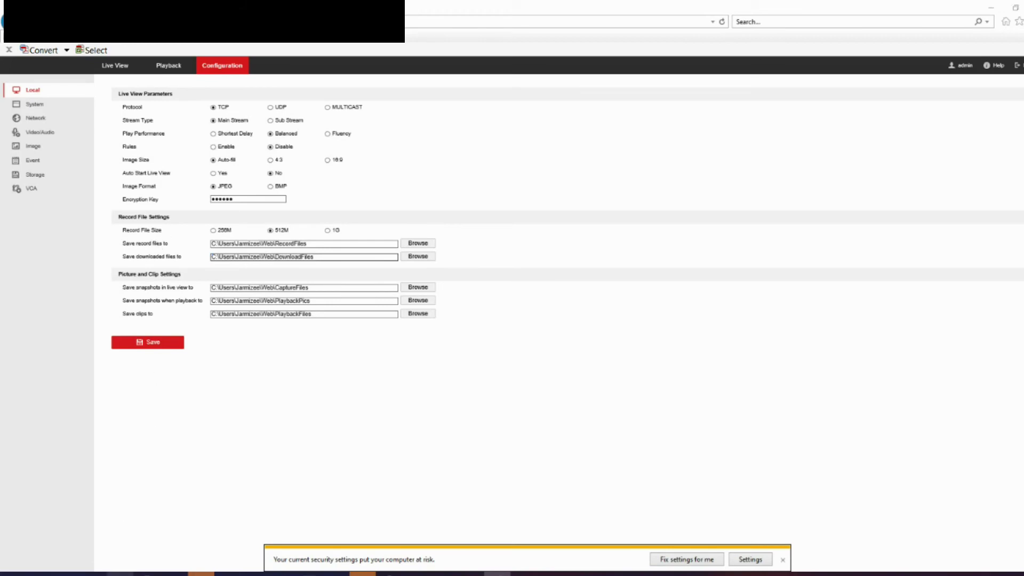
{"action": "left_click", "coordinate": [466, 166]}
Go to the pasted DownloadFiles path and open its 2022-01-25 folder
{"action": "key", "text": "ctrl+v"}
{"action": "key", "text": "Return"}
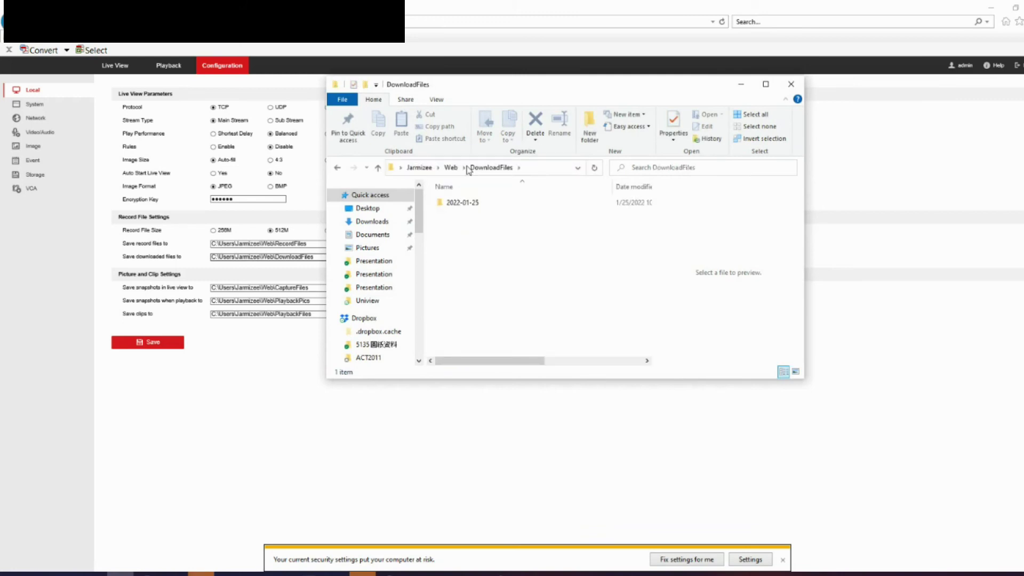
{"action": "left_click", "coordinate": [469, 203]}
{"action": "double_click", "coordinate": [470, 203]}
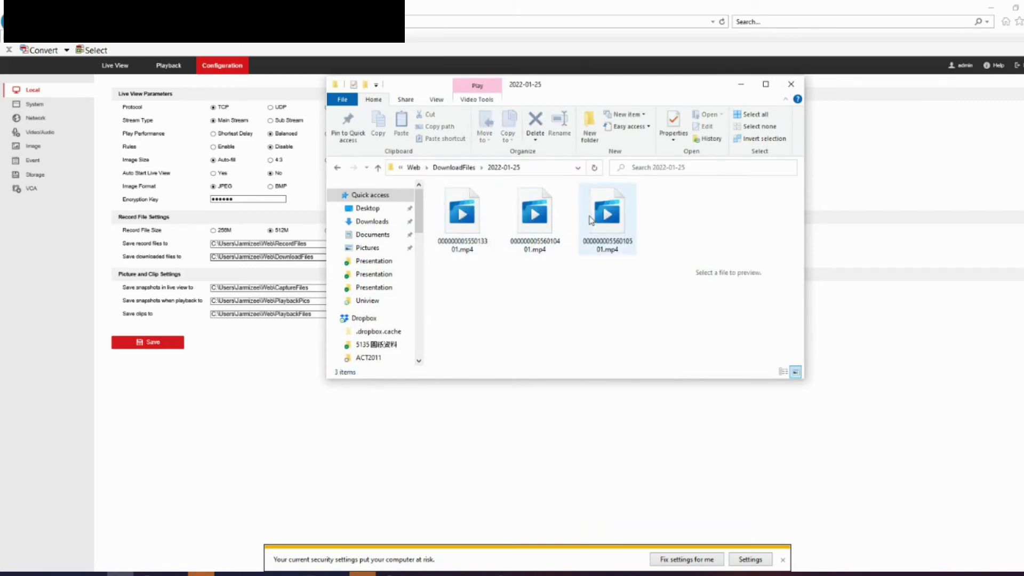
Play the first .mp4 clip in VLC media player, then close the player
{"action": "right_click", "coordinate": [462, 216]}
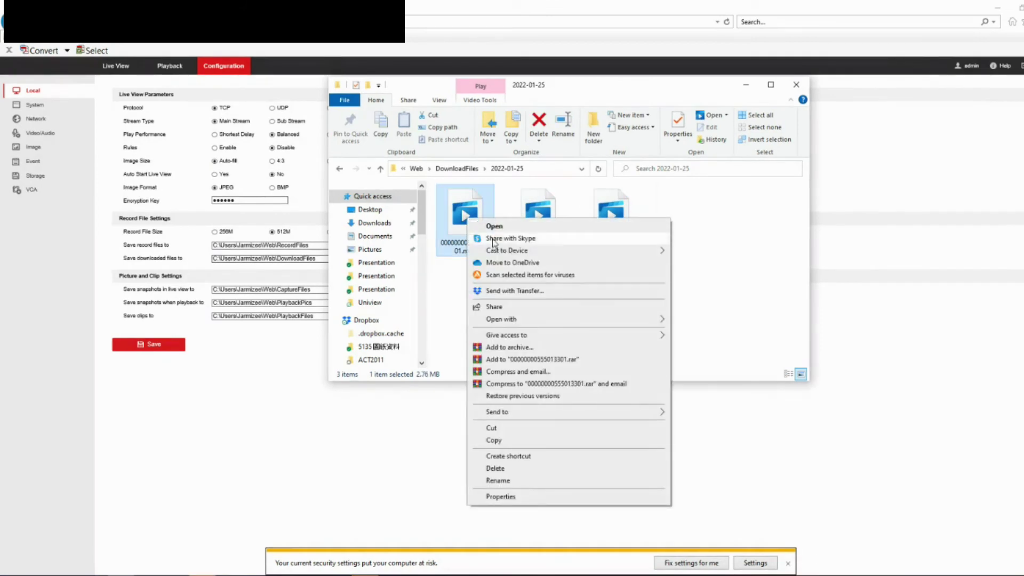
{"action": "mouse_move", "coordinate": [577, 322]}
{"action": "left_click", "coordinate": [721, 345]}
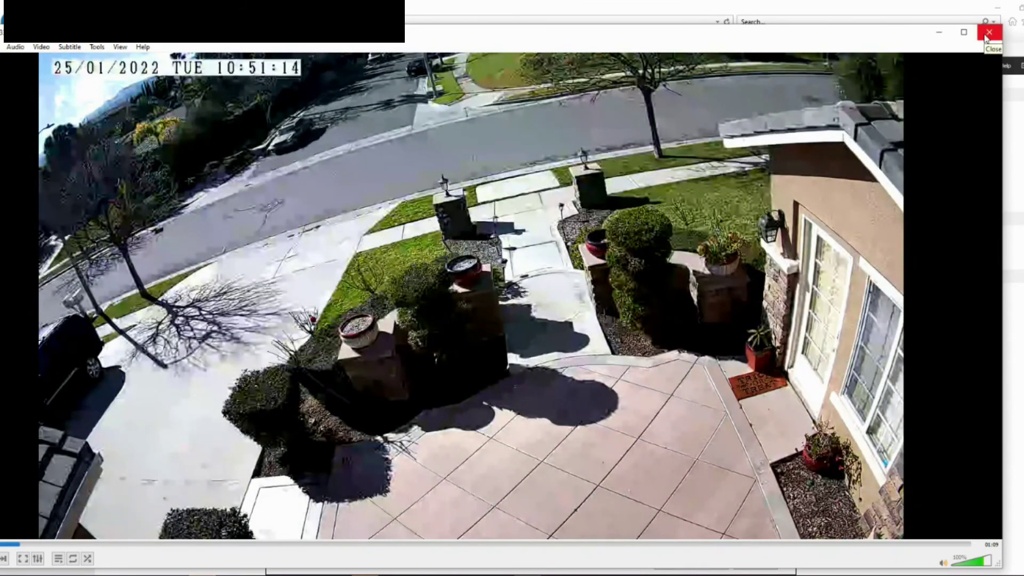
{"action": "left_click", "coordinate": [988, 33]}
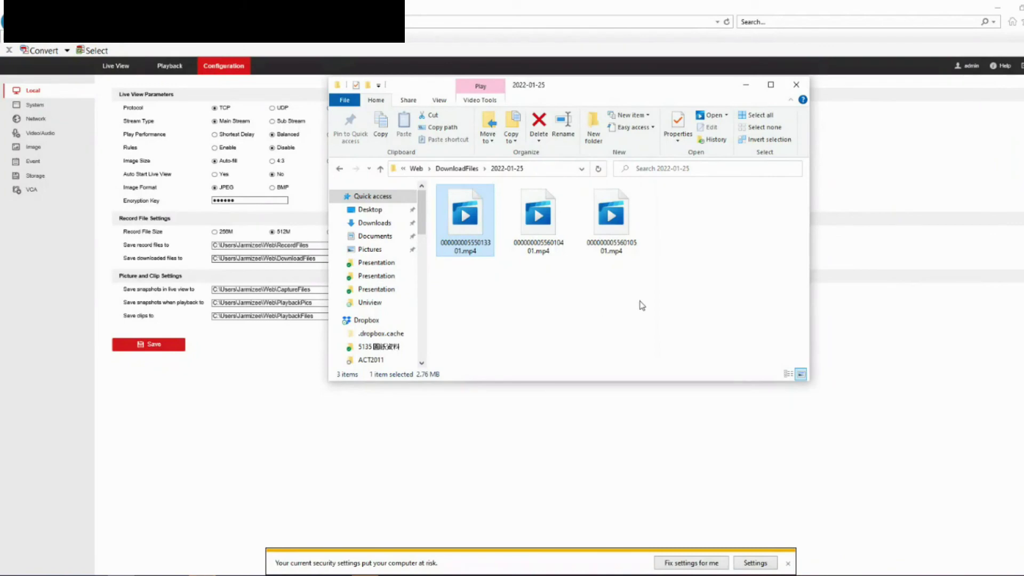
Close the File Explorer window to return to the Local settings page
{"action": "left_click", "coordinate": [798, 86]}
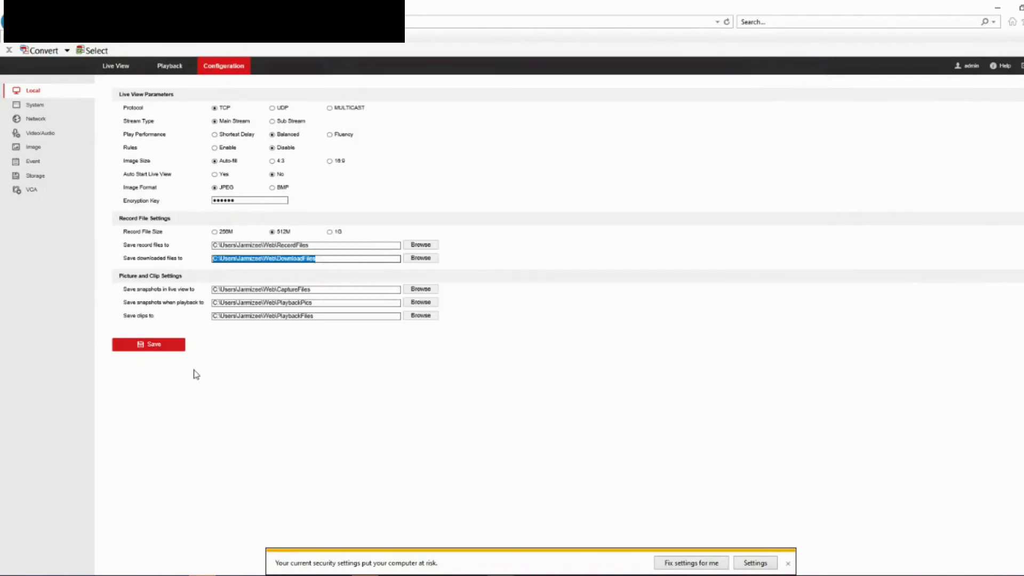